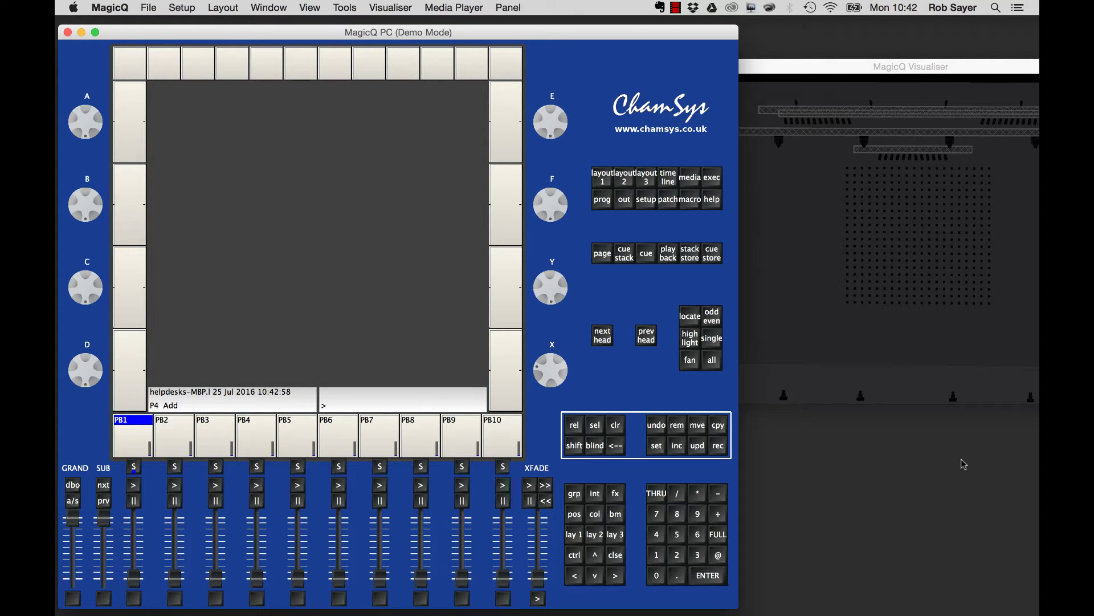
Load robedemo.shw from the show/demos folder, replacing the current show.
left_click(651, 203)
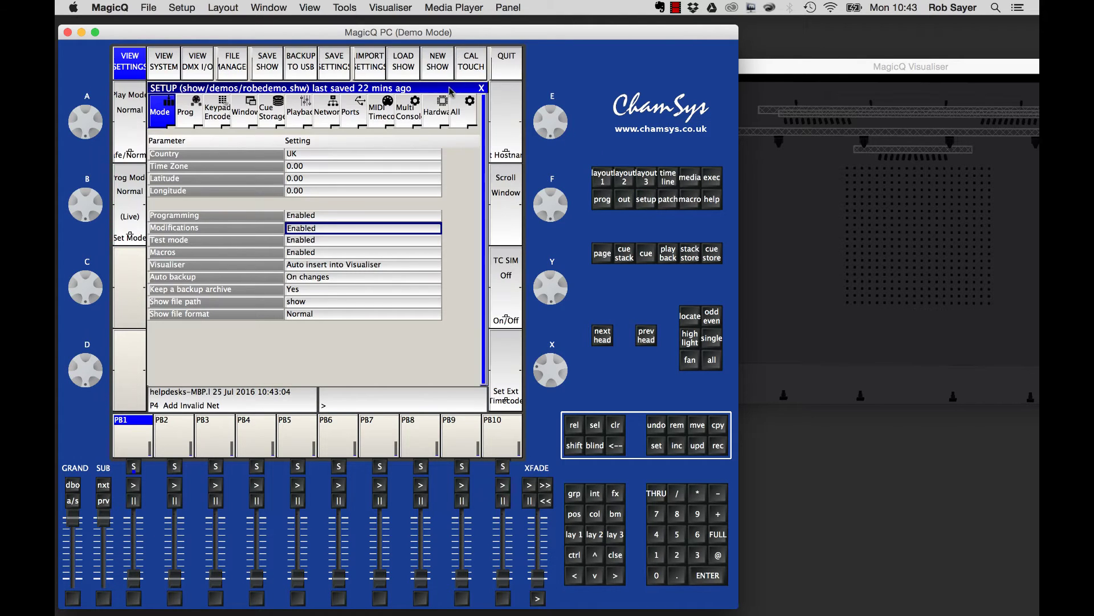
left_click(402, 66)
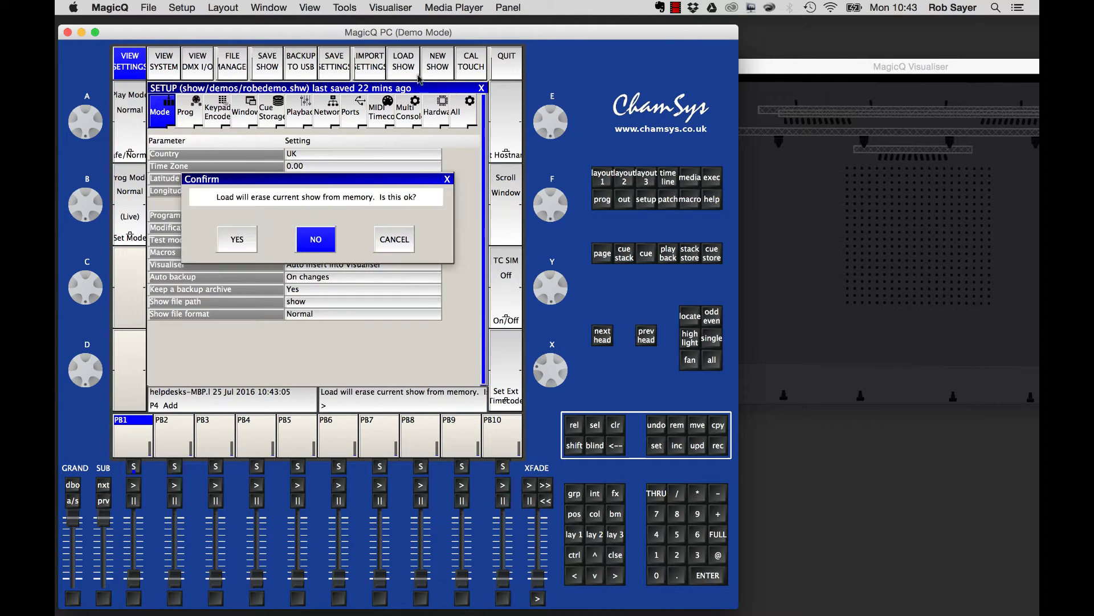
left_click(253, 242)
left_click(337, 135)
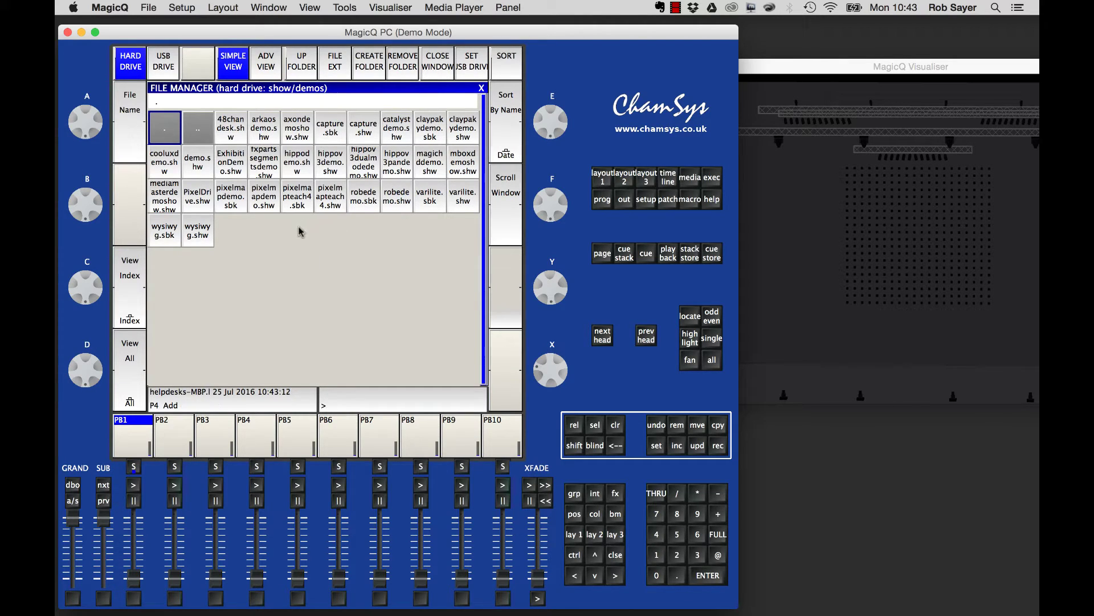
left_click(394, 199)
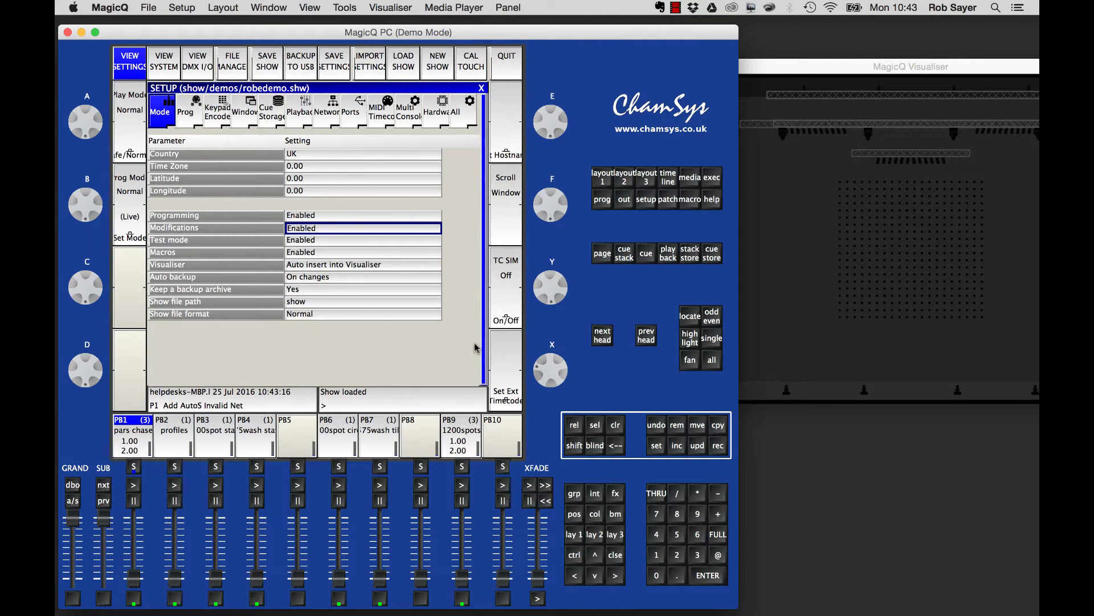
Leave Setup, show the palettes, and place the Visualiser beside the console, turned to face the LED grid.
key("ctrl")
left_click(136, 64)
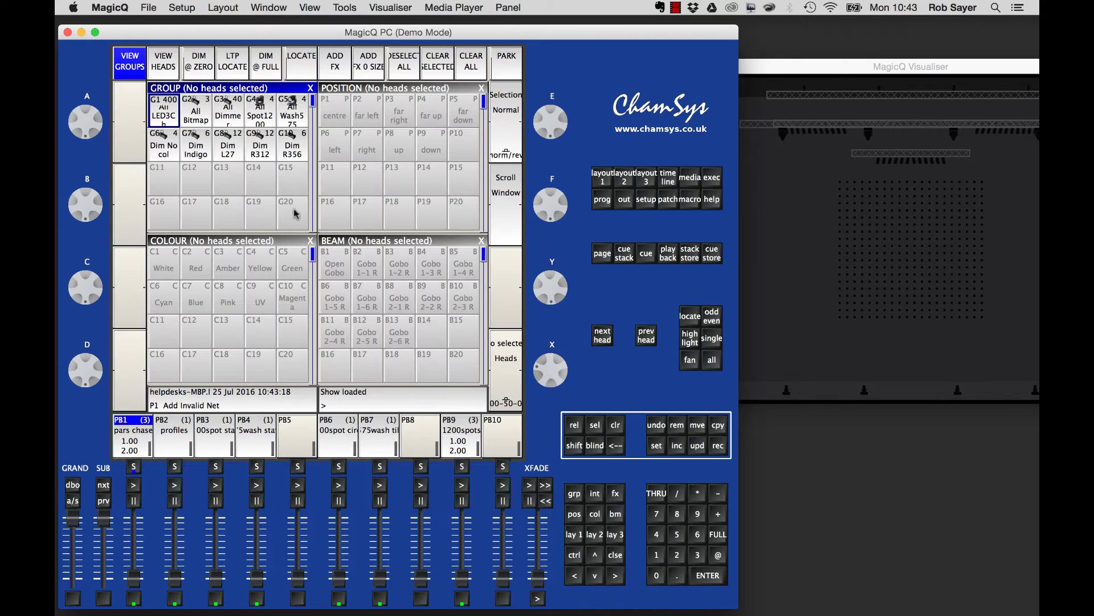
left_click(764, 310)
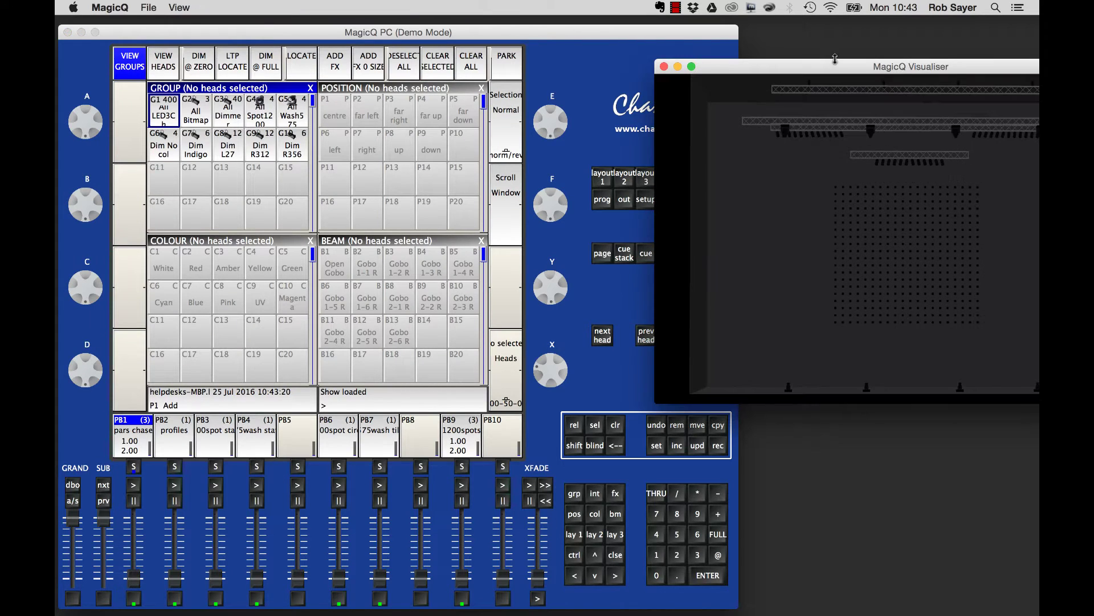
left_click_drag(833, 66, 711, 56)
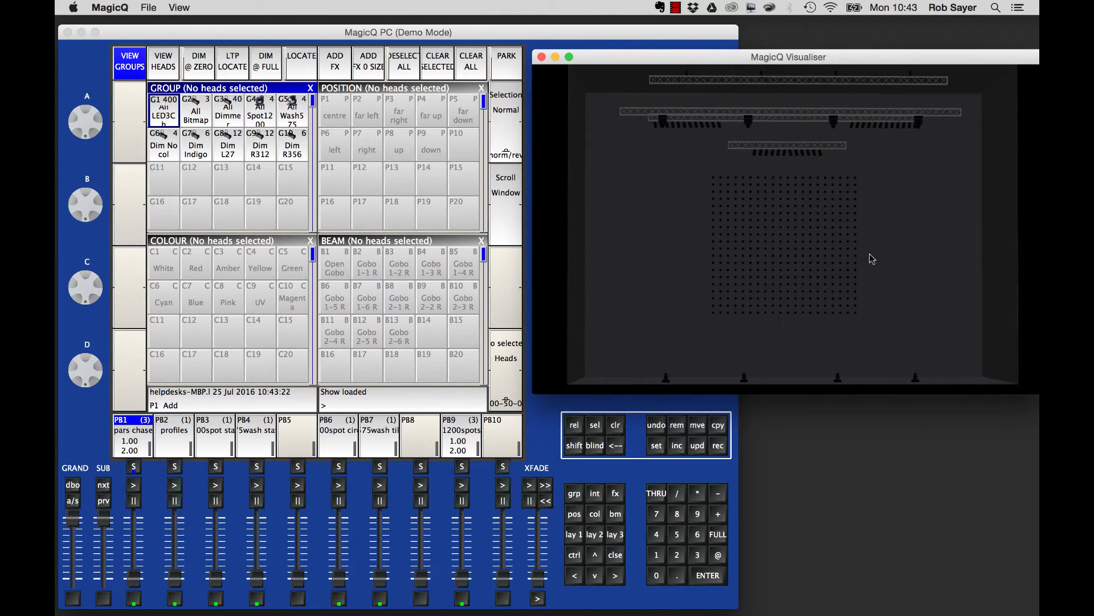
left_click_drag(867, 258, 667, 369)
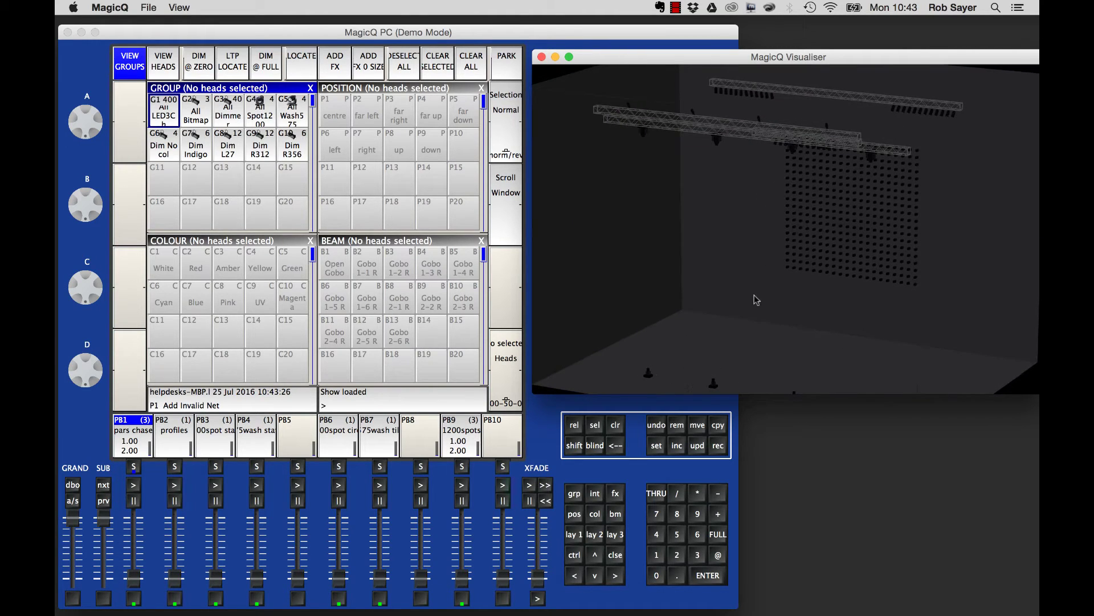
left_click_drag(757, 299, 898, 247)
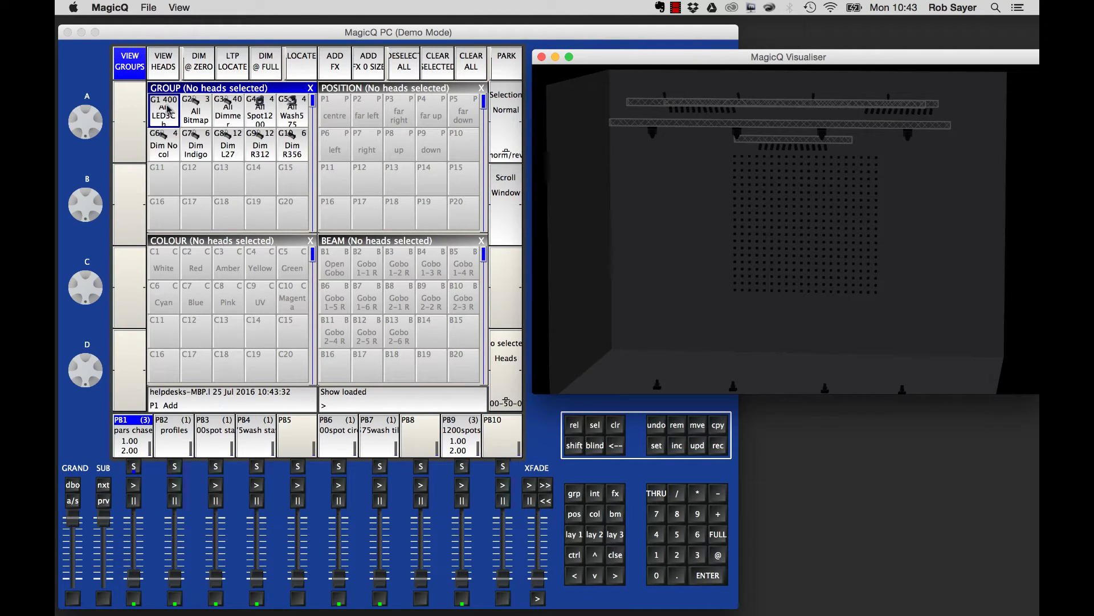
Select group G1 All LED3Ch and locate it so the LED wall lights blue.
left_click(165, 107)
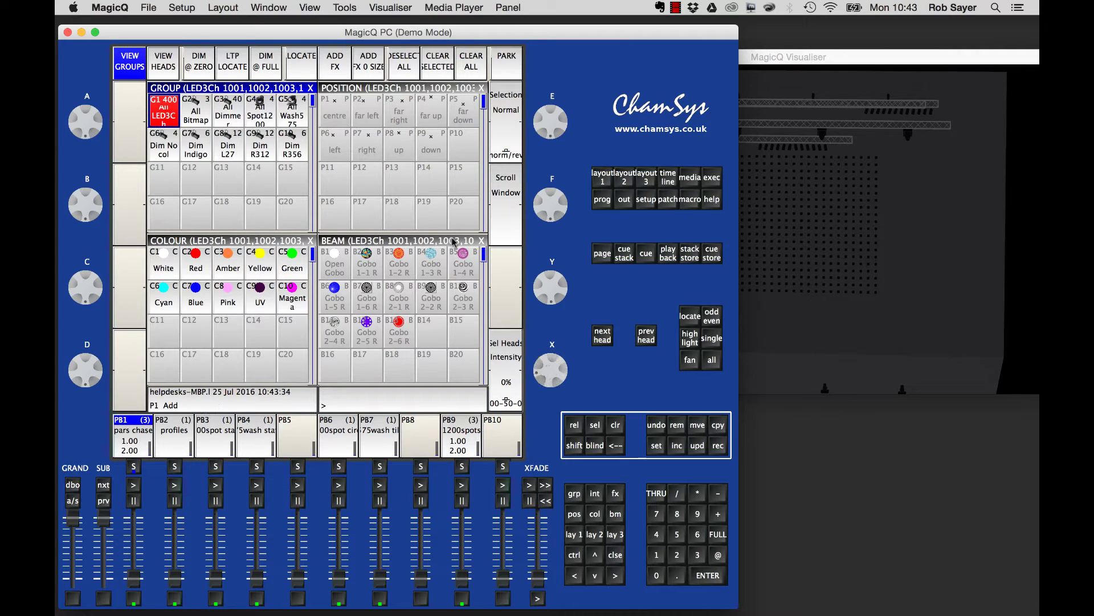
left_click(302, 63)
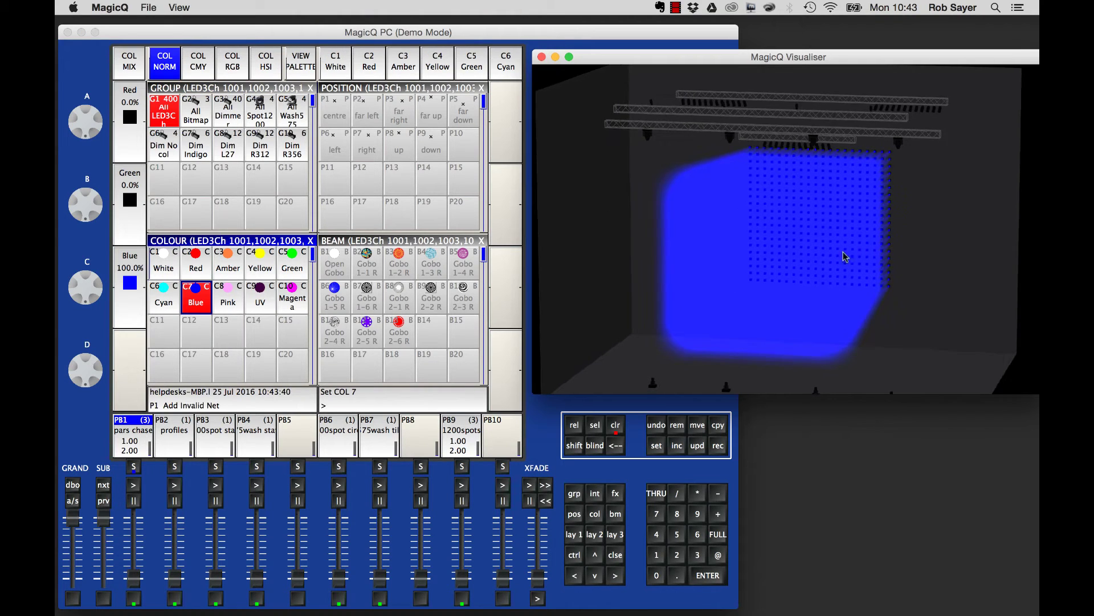
left_click_drag(844, 256, 886, 181)
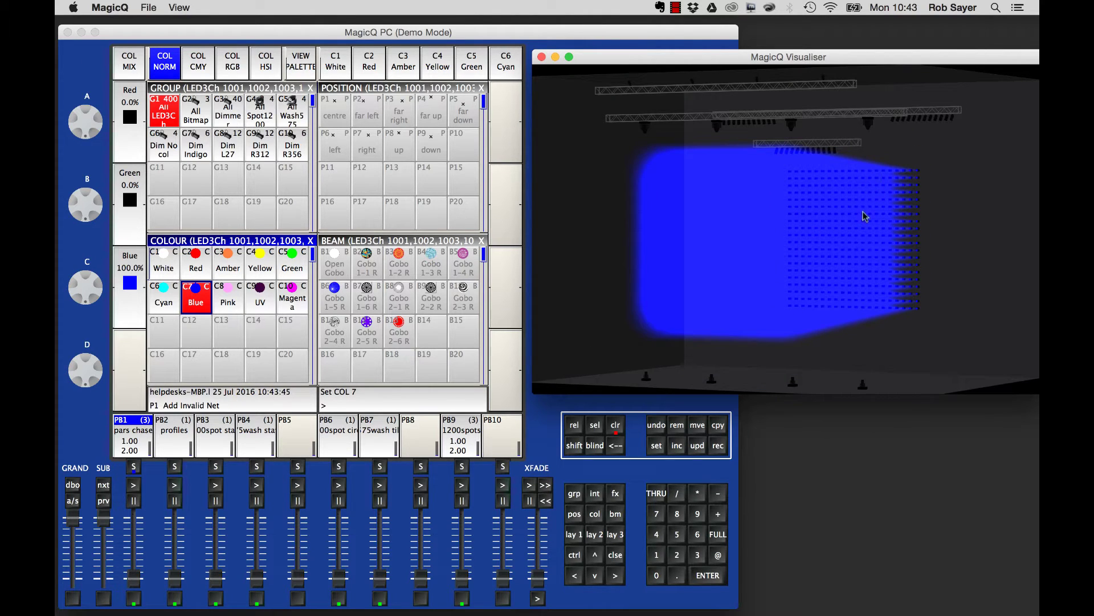
Turn the Visualiser to a side-on angle and open the patch list of heads.
left_click_drag(754, 210, 770, 301)
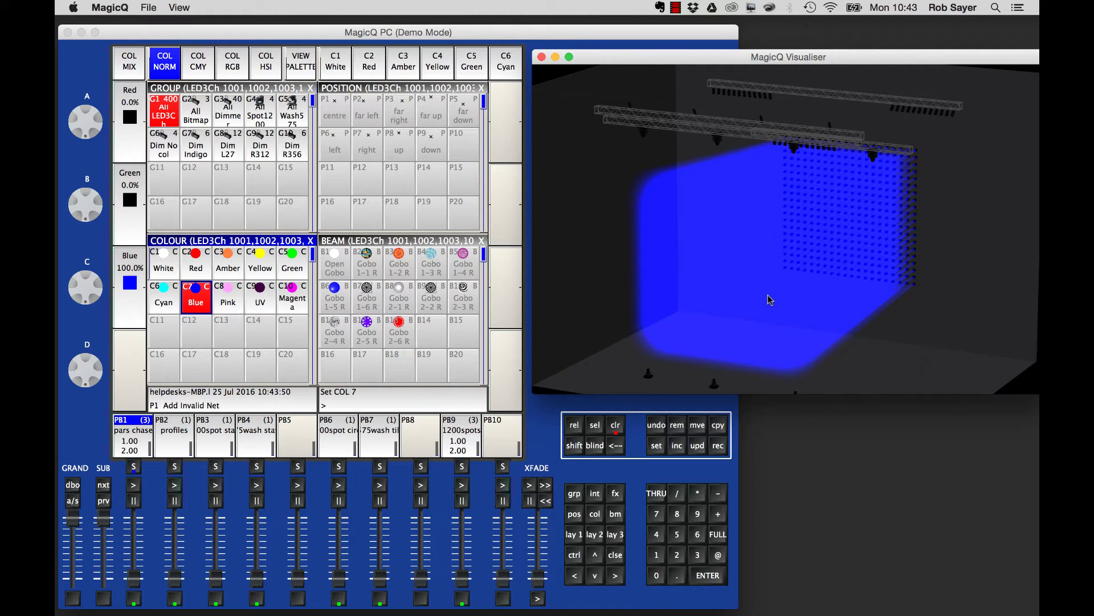
left_click(662, 32)
left_click(665, 208)
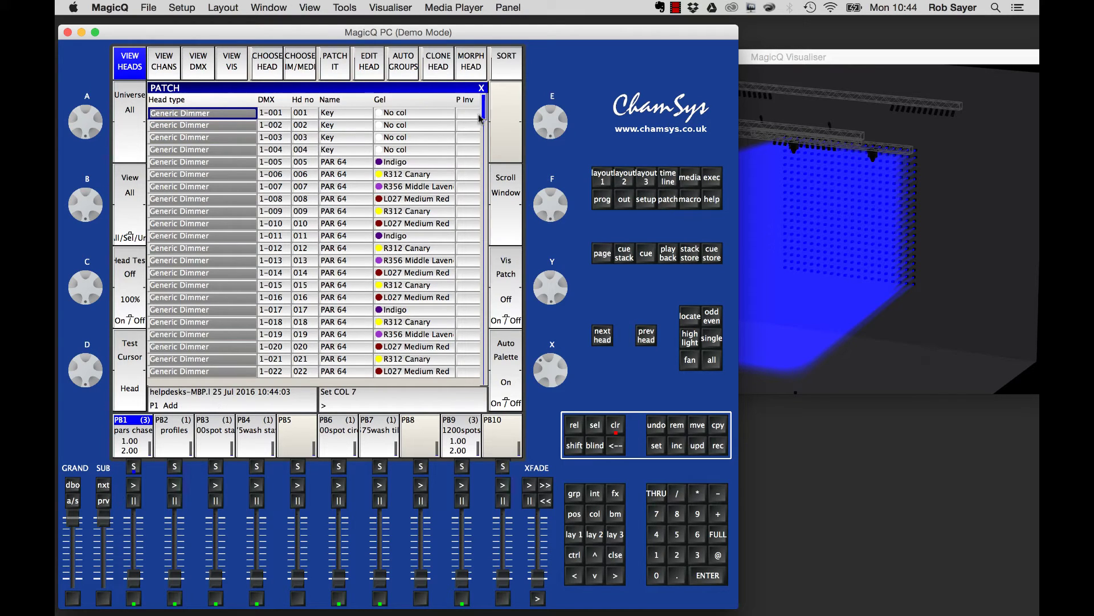
Scroll the patch down to the LED3Ch heads and open the Outputs plan as a 20x20 grid.
left_click_drag(486, 114, 484, 225)
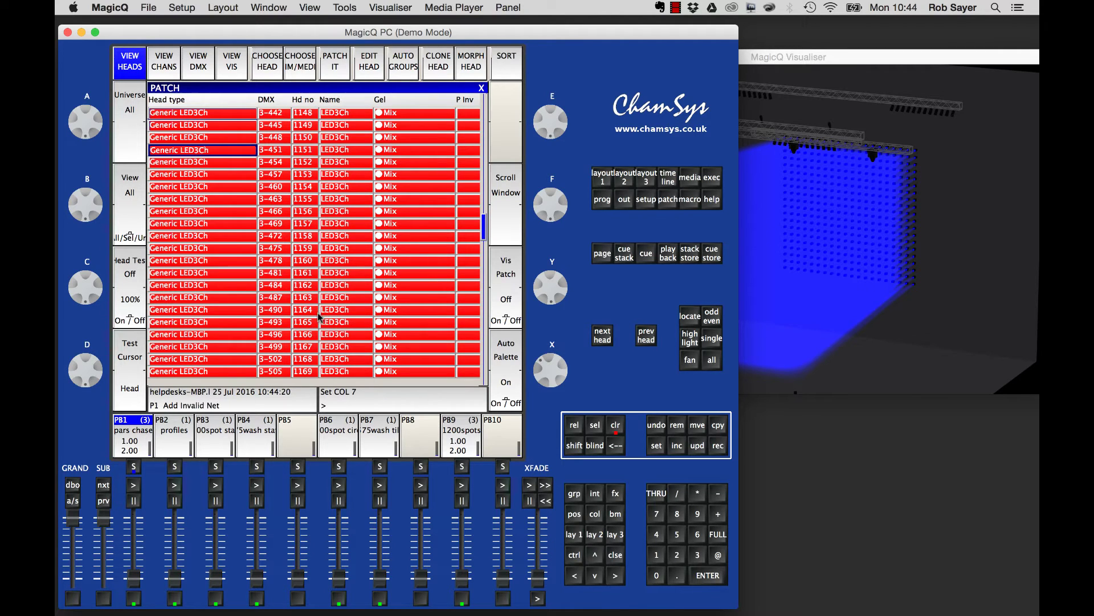
left_click(624, 199)
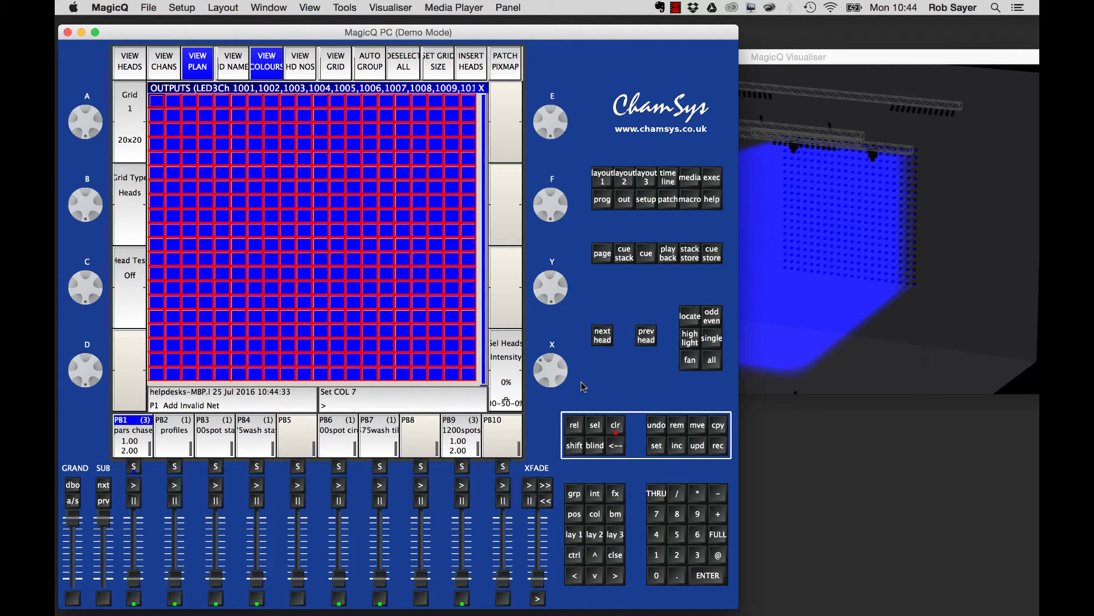
Clear the programmer so the LED wall goes dark, then view head numbers and head names in Outputs.
left_click(616, 427)
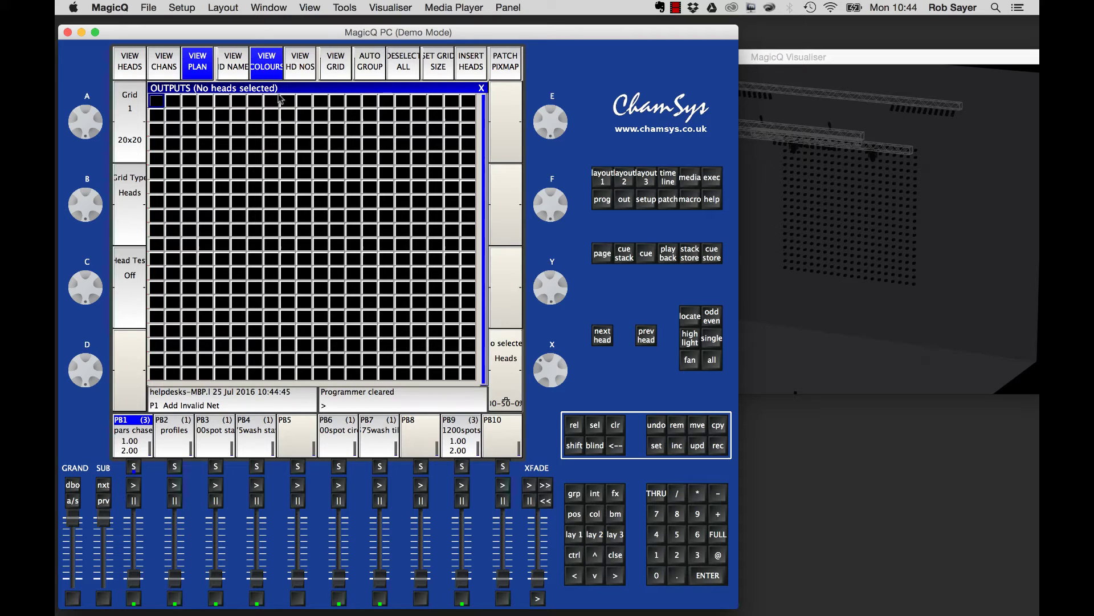
left_click(305, 65)
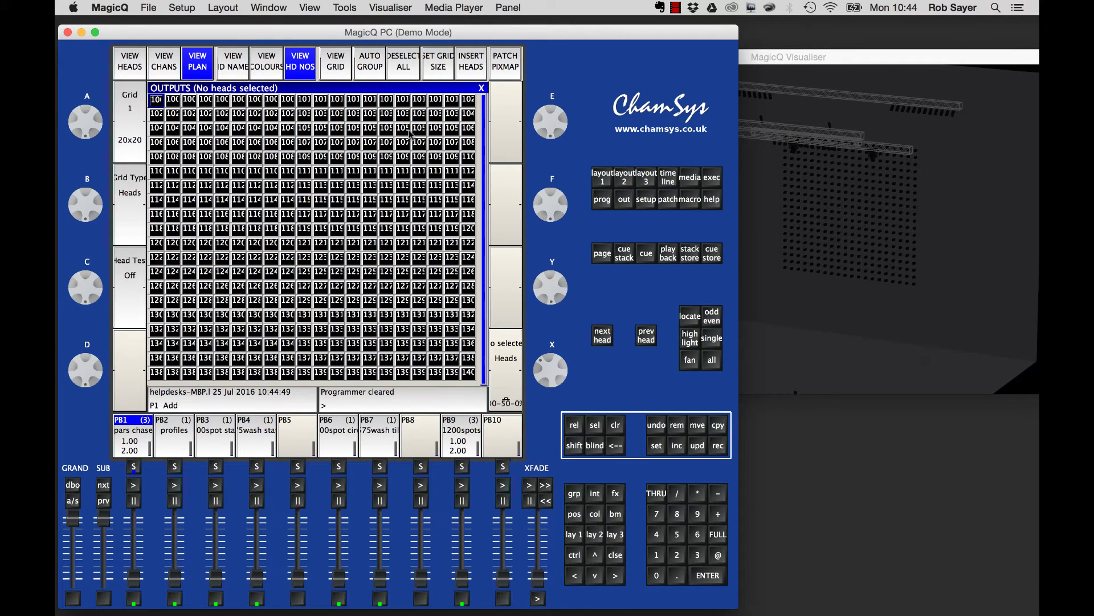
left_click_drag(739, 465, 819, 468)
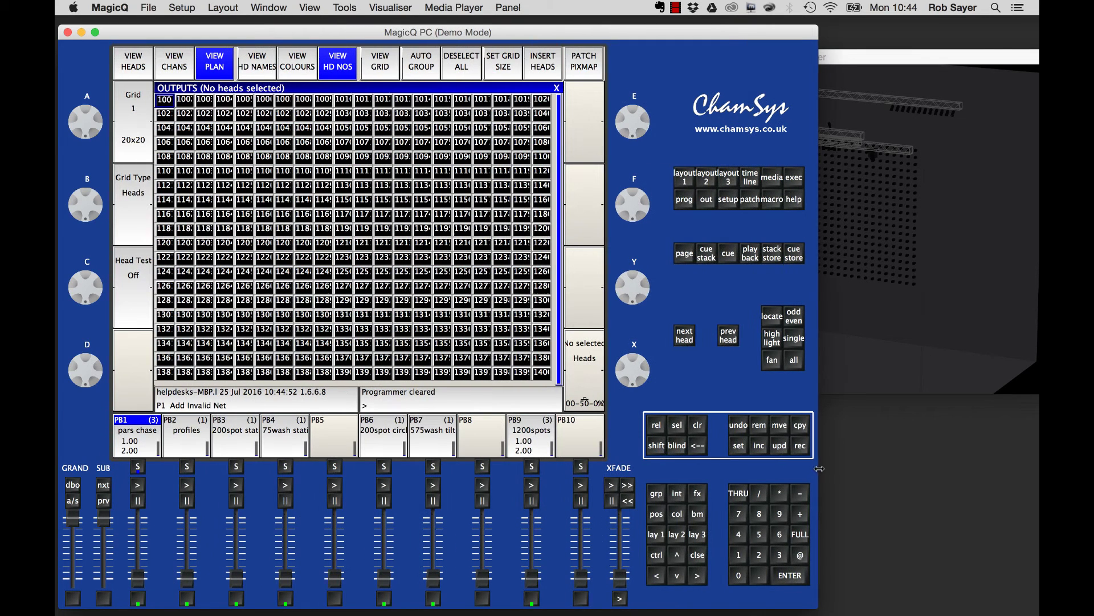
left_click(253, 67)
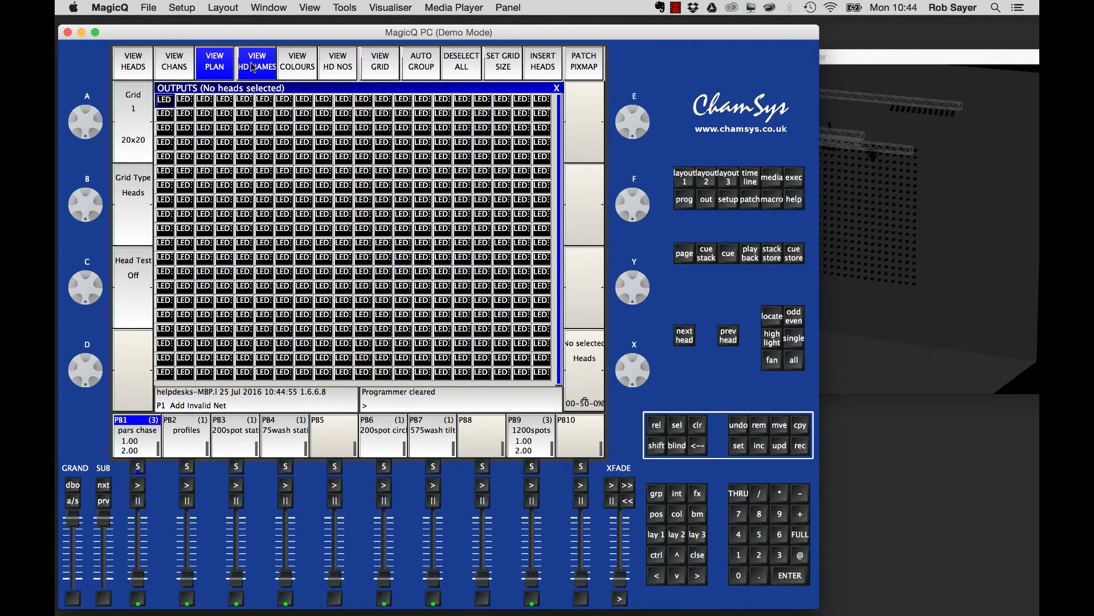
Cycle the Outputs through head numbers, channels, plan and grid views, then return to the palettes.
left_click(348, 68)
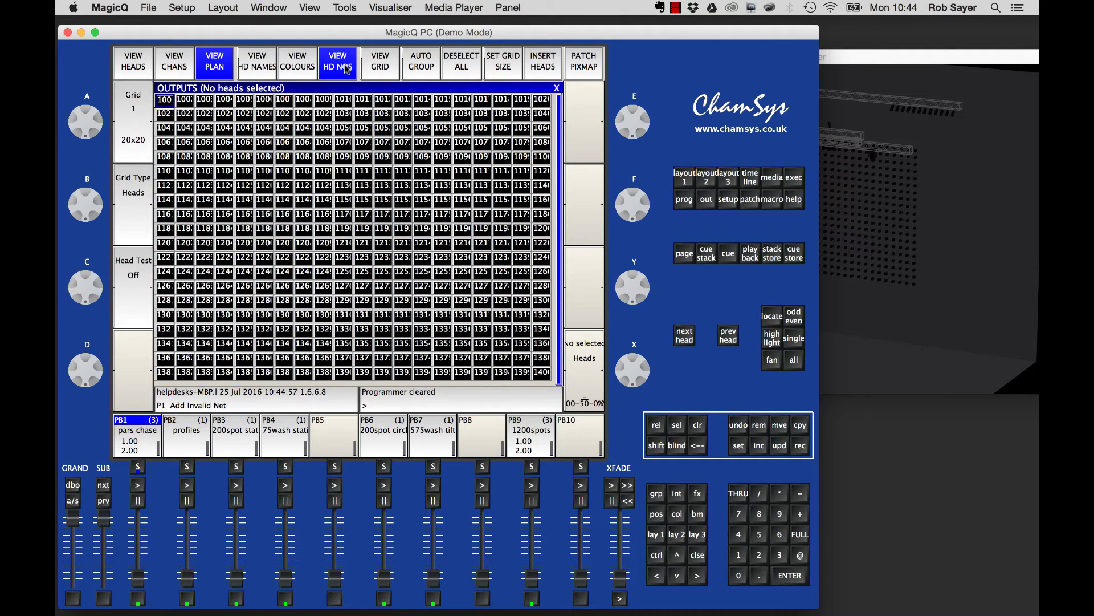
left_click(181, 67)
left_click(215, 64)
left_click(378, 68)
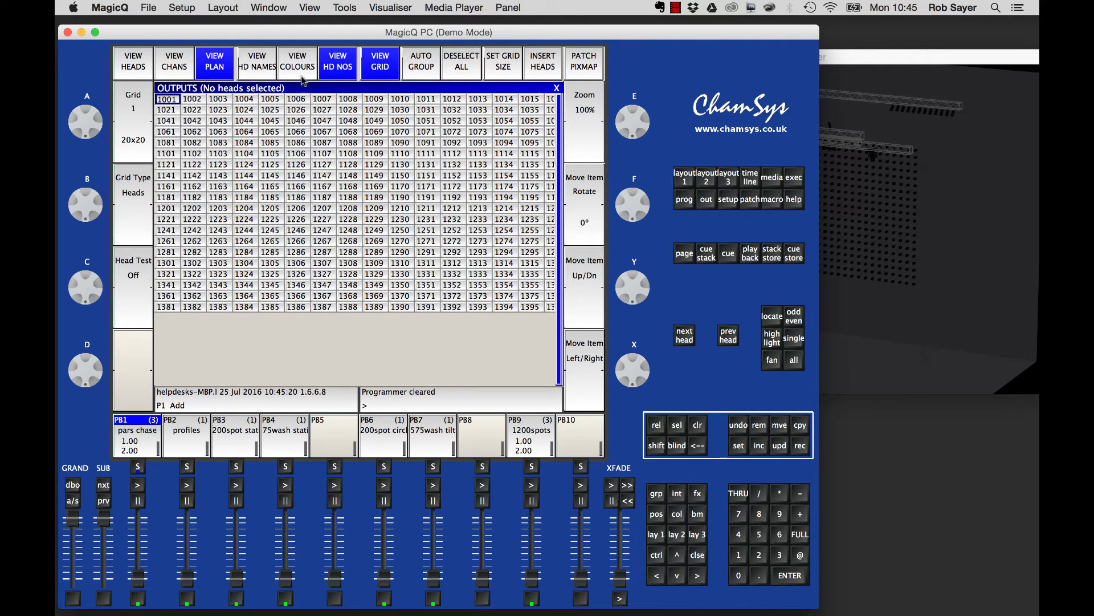
left_click(386, 68)
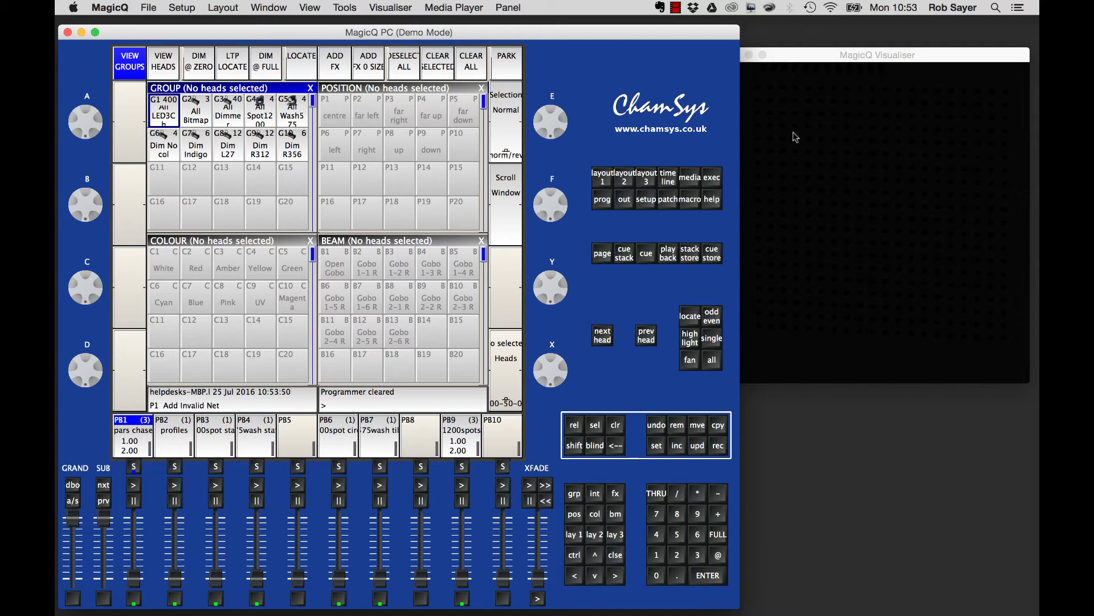
Select the LED pixel array group G1 and locate it to full white.
left_click(831, 73)
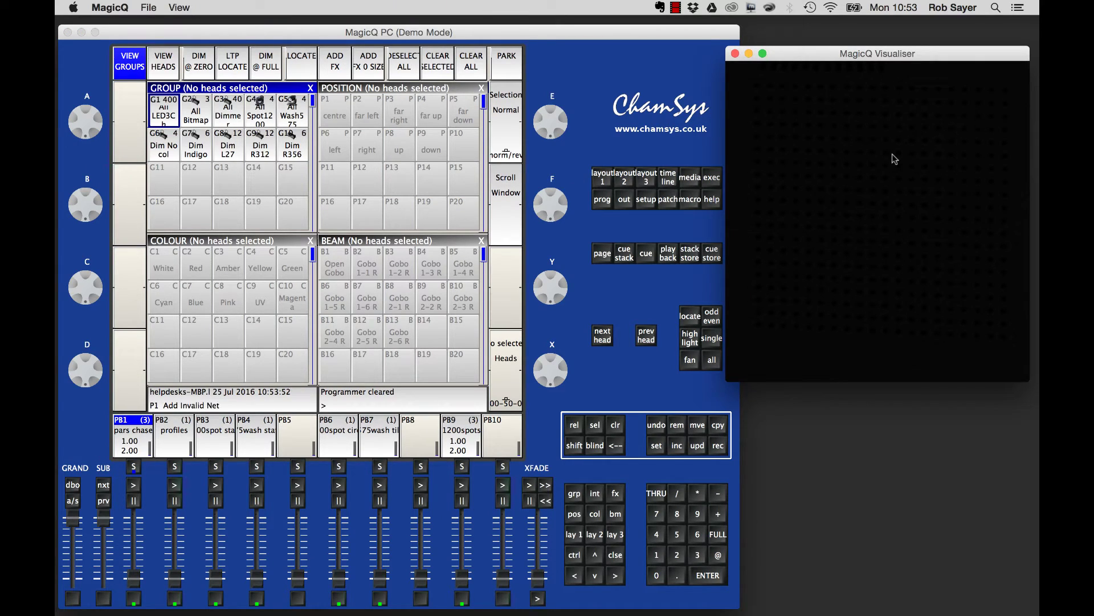
left_click(164, 116)
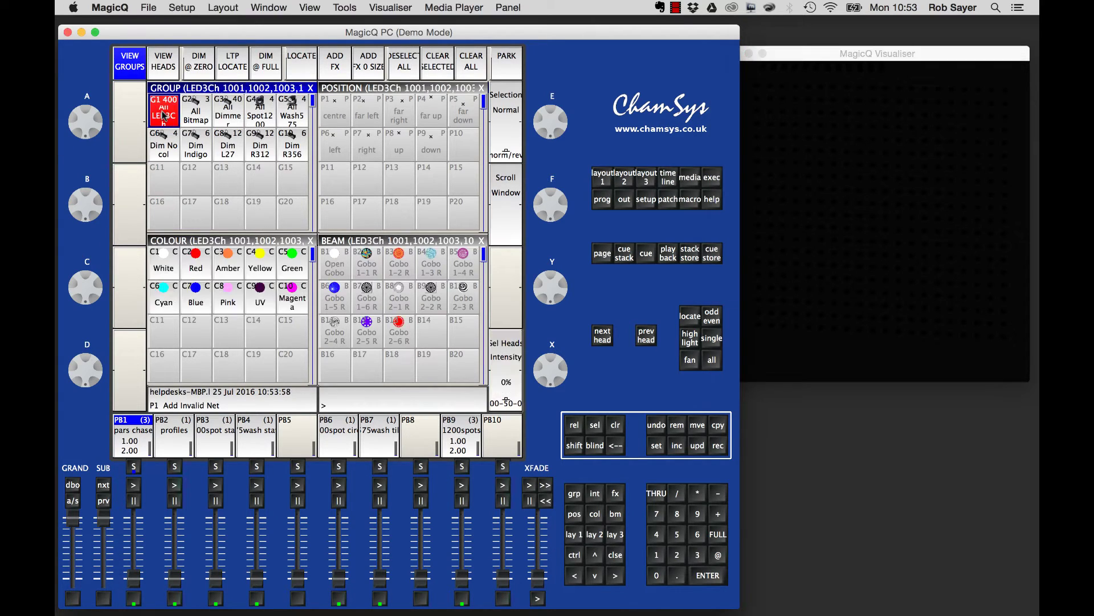
left_click(302, 71)
Try Amber, Red and Blue palettes, settle on Pink (C8), and bring up the Media window.
left_click(230, 264)
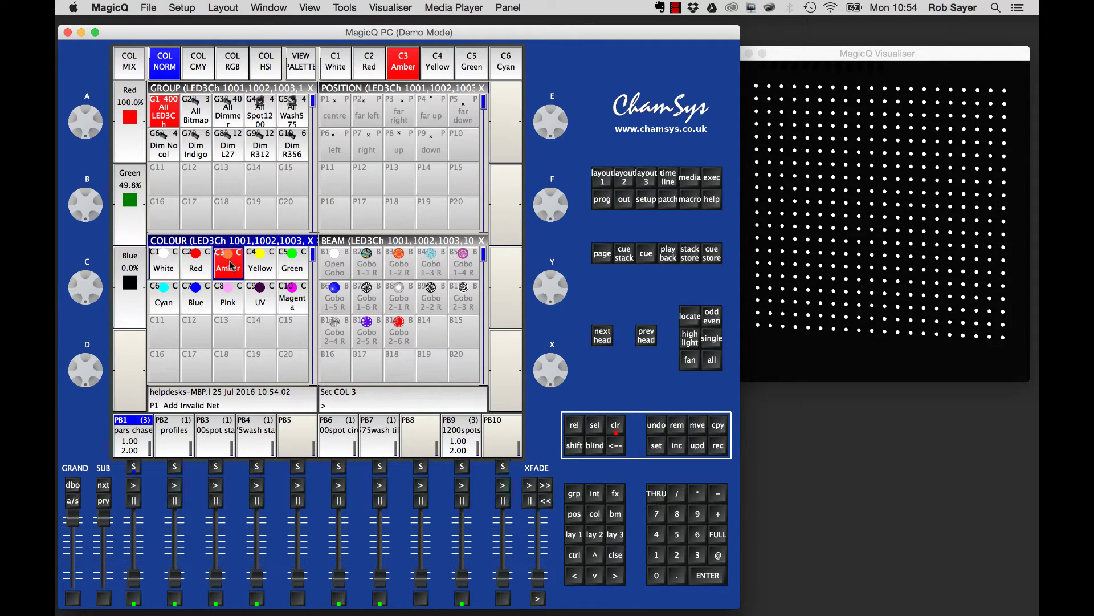
left_click(207, 268)
left_click(204, 300)
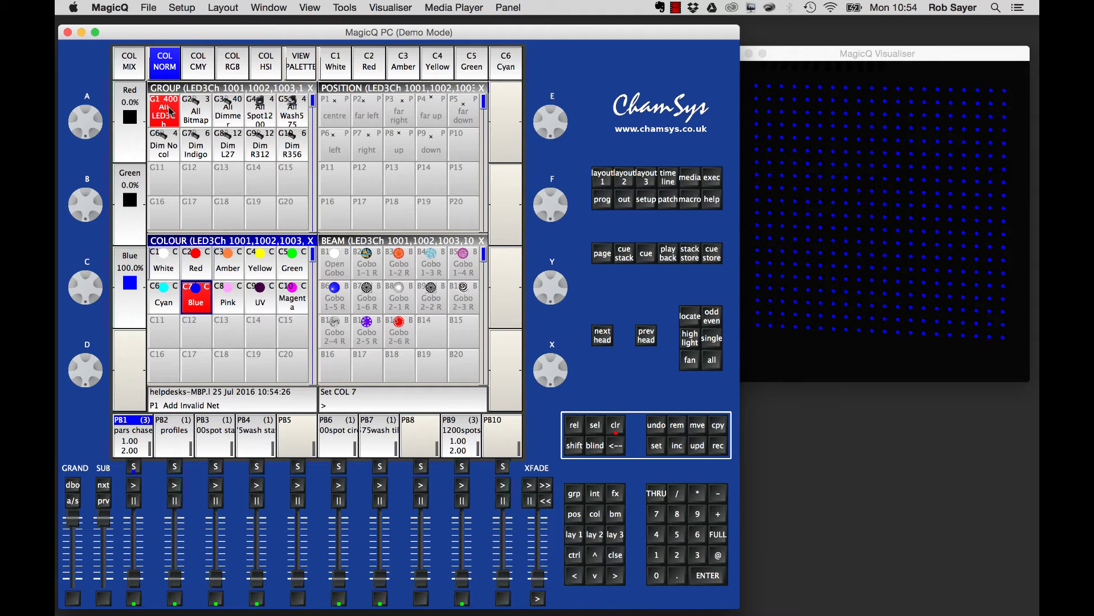
left_click(234, 305)
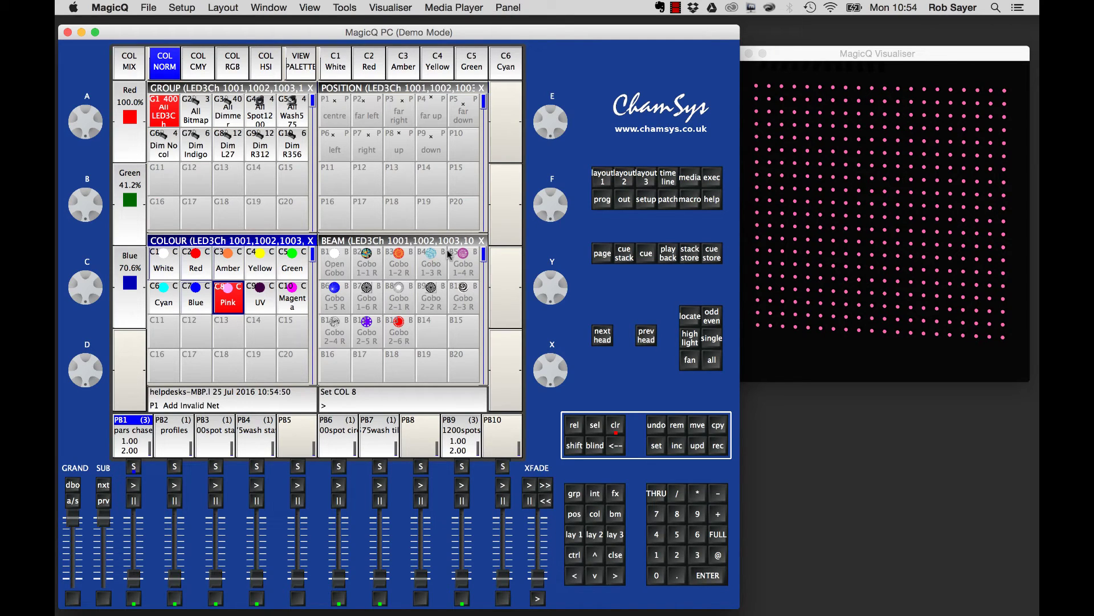
left_click(691, 178)
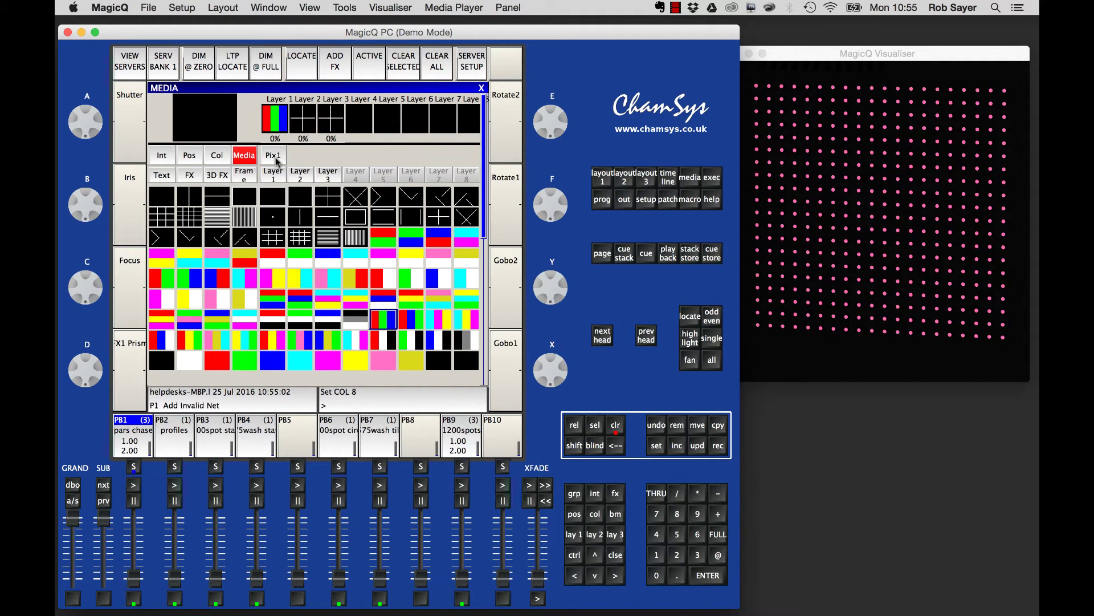
Enable Pix1 pixel-mapped media on Layer 1, locate the heads, and apply the green-and-blue pattern.
left_click(276, 160)
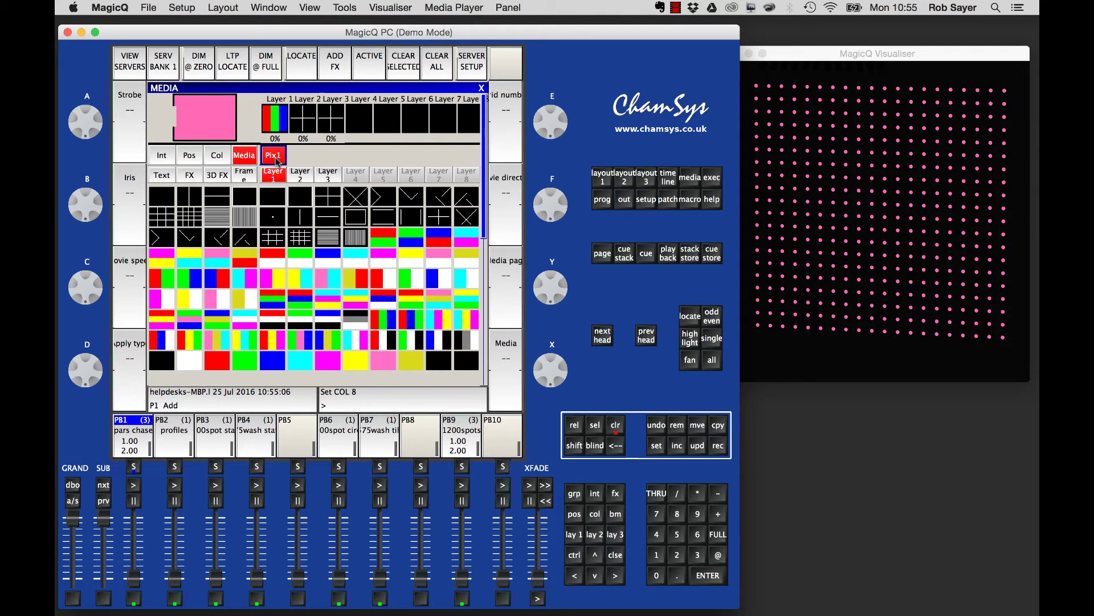
left_click(309, 64)
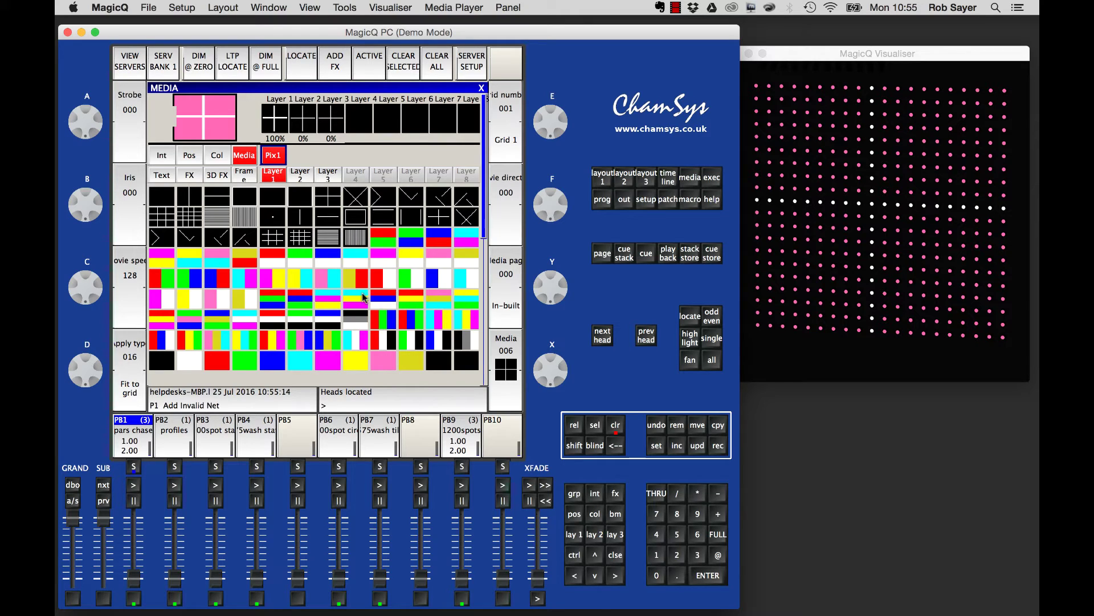
left_click(195, 282)
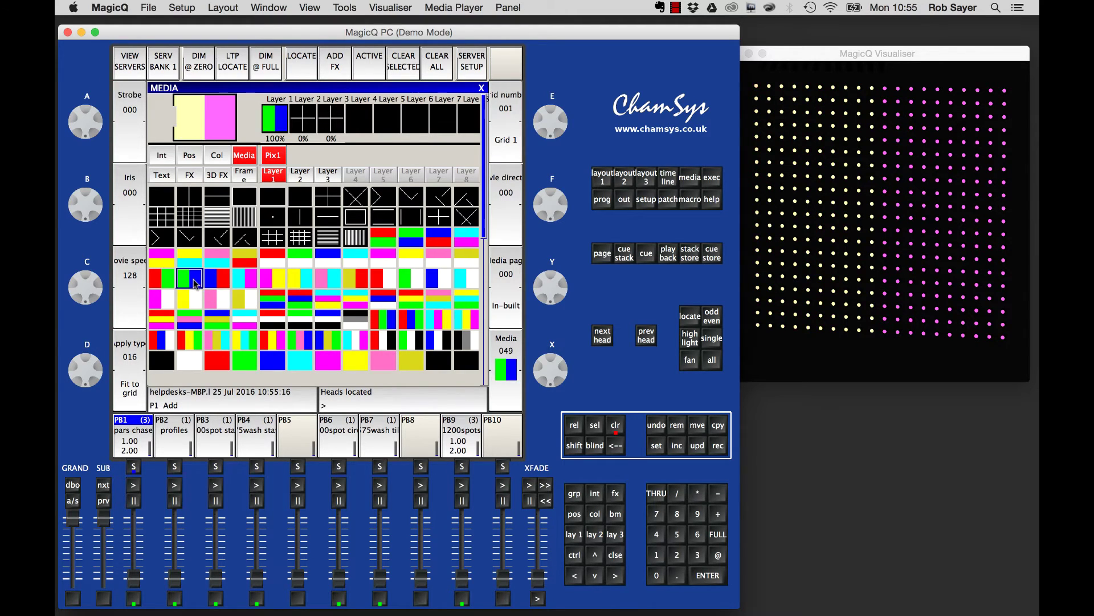
Try cyan/magenta, pink/cyan, red/white and 4x4 grid patterns, finishing on solid blue Media 100.
left_click(247, 281)
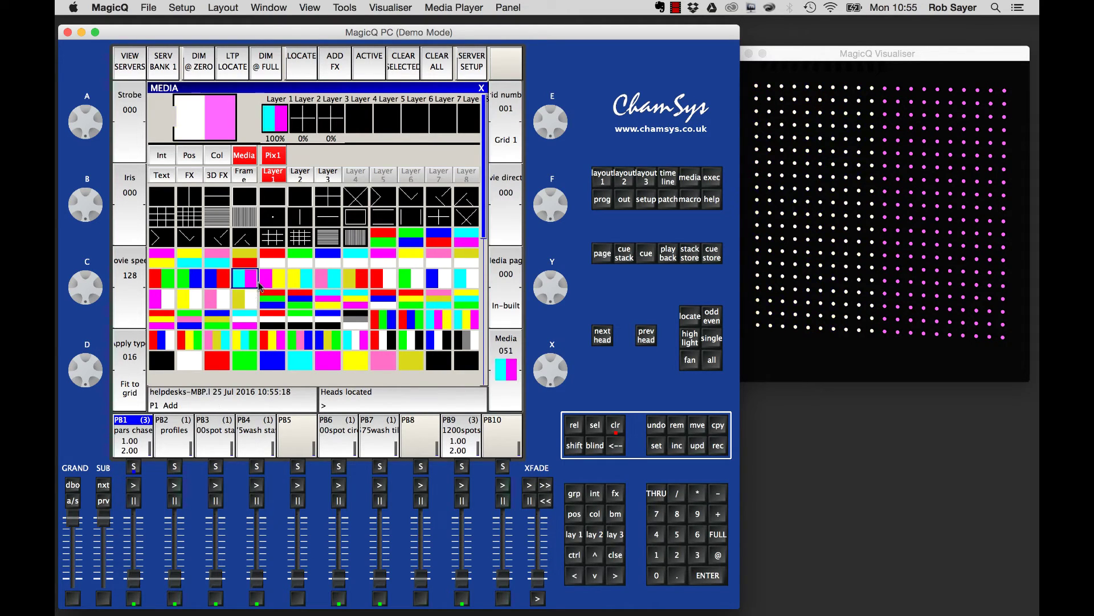
left_click(327, 278)
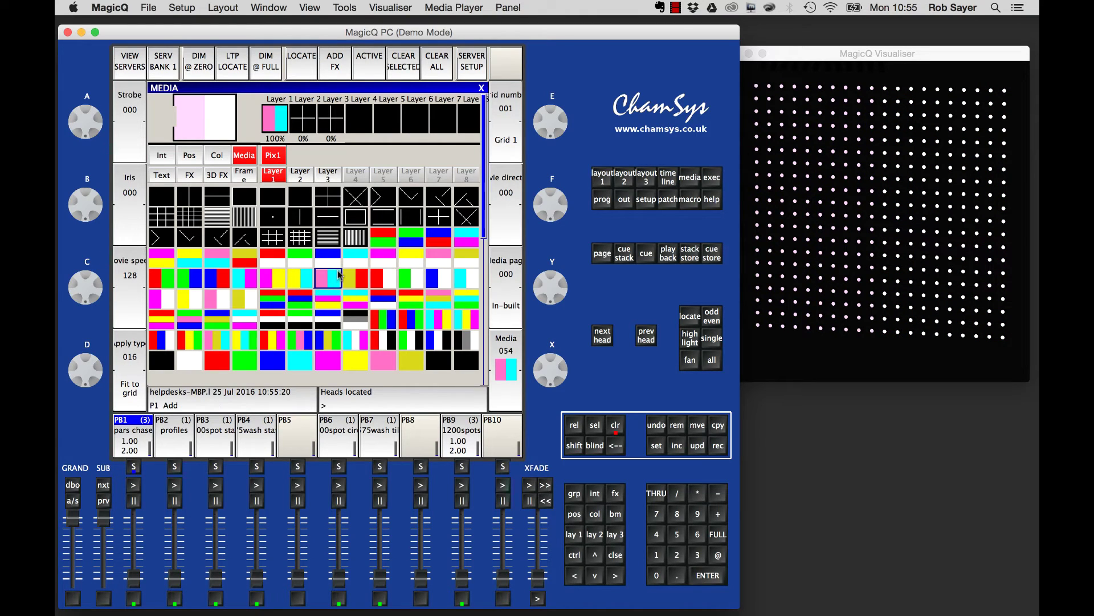
left_click(268, 261)
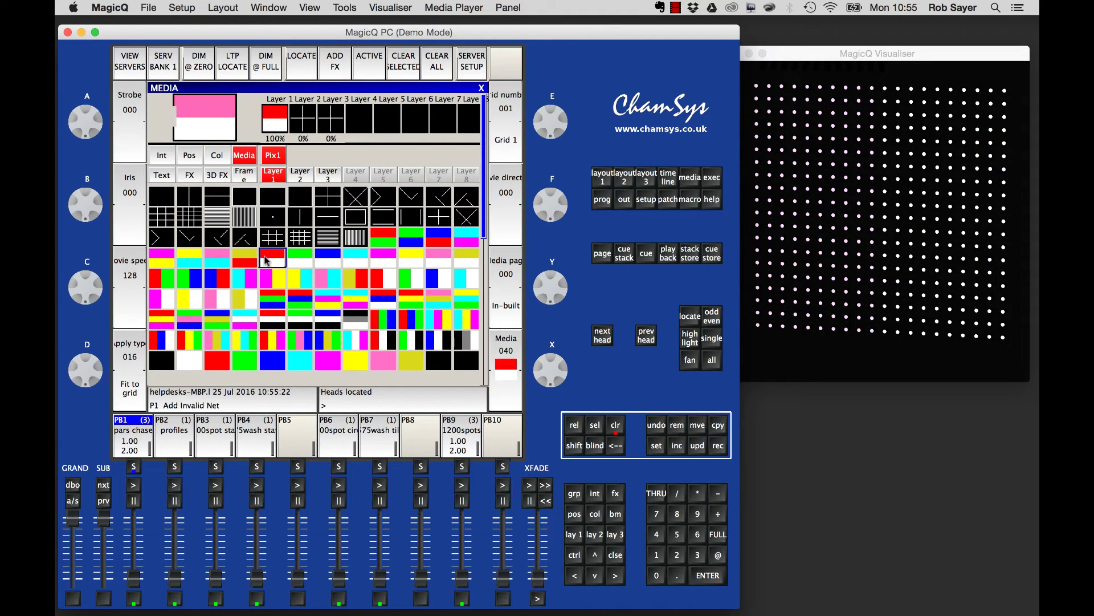
left_click(189, 217)
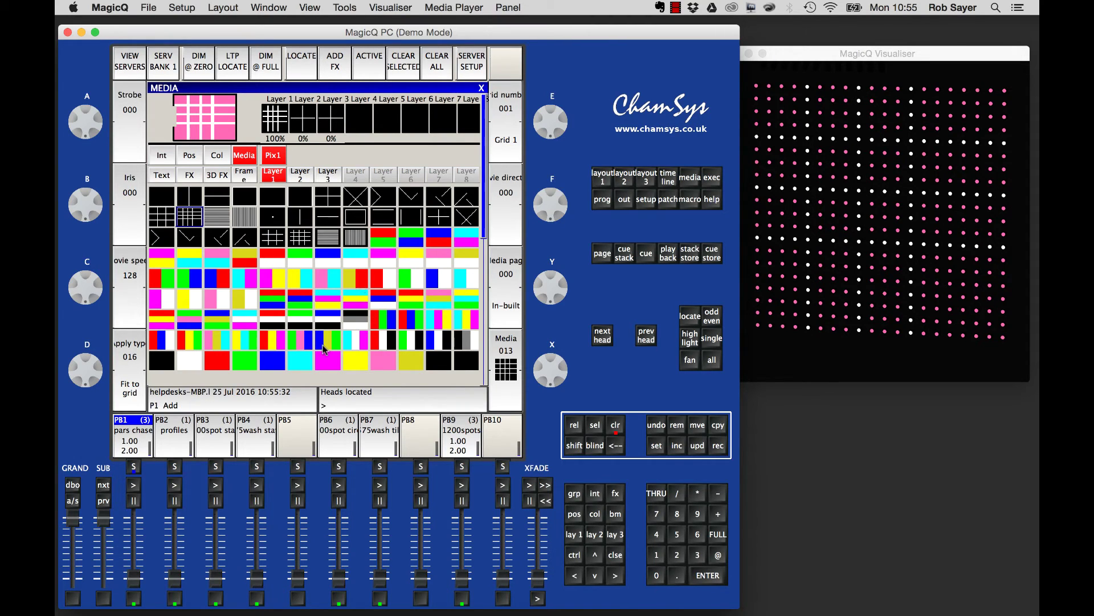
left_click(284, 364)
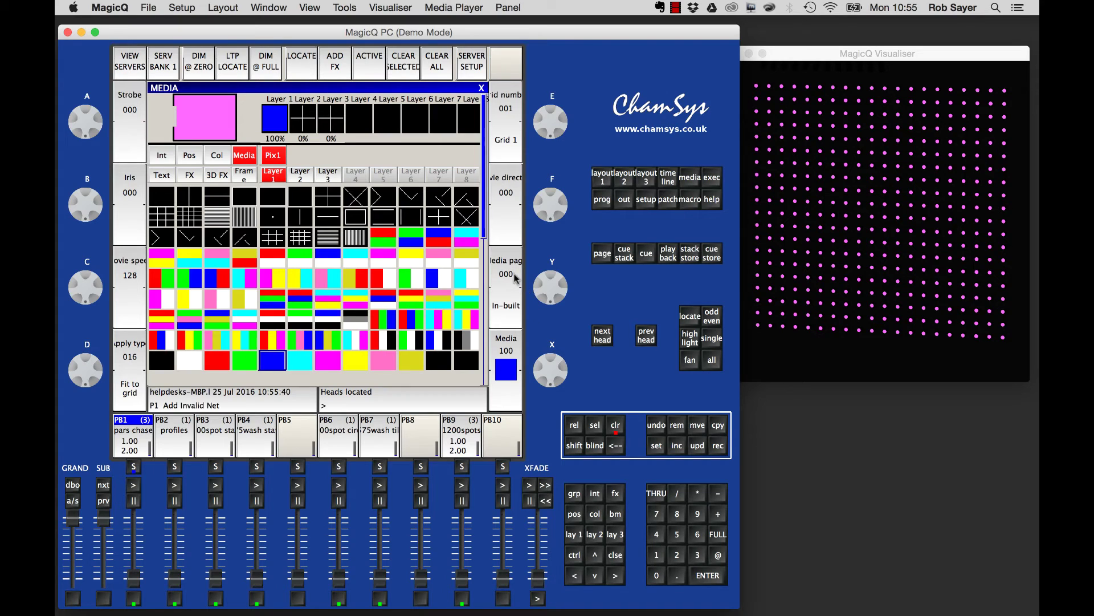
Turn the Media page to 064 (Movie 1) and play movie 015 on the LED array.
scroll(514, 302, "up", 4)
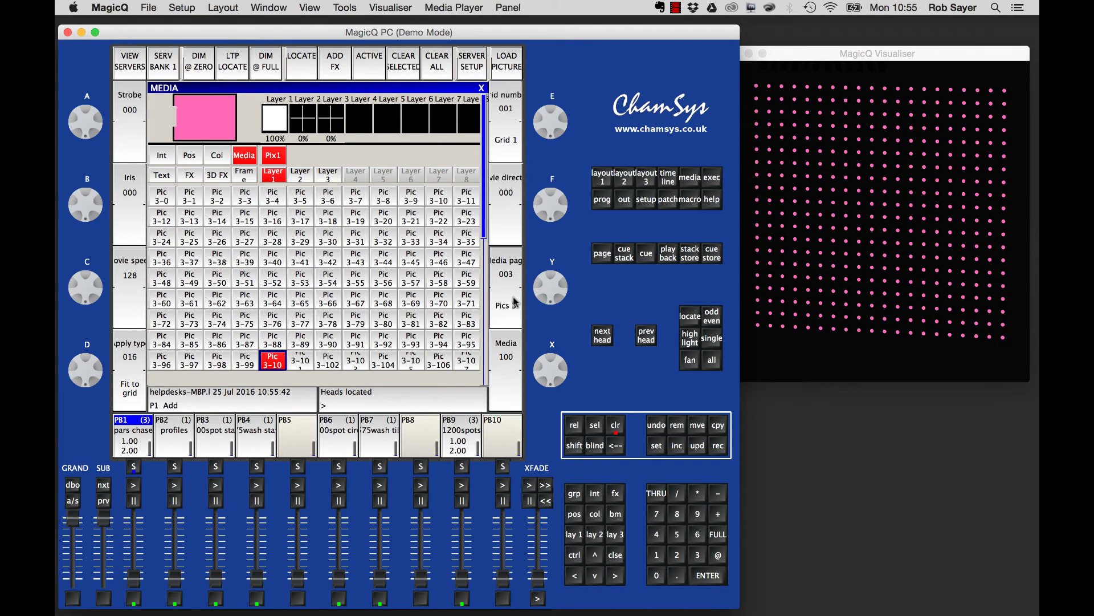
scroll(515, 302, "up", 10)
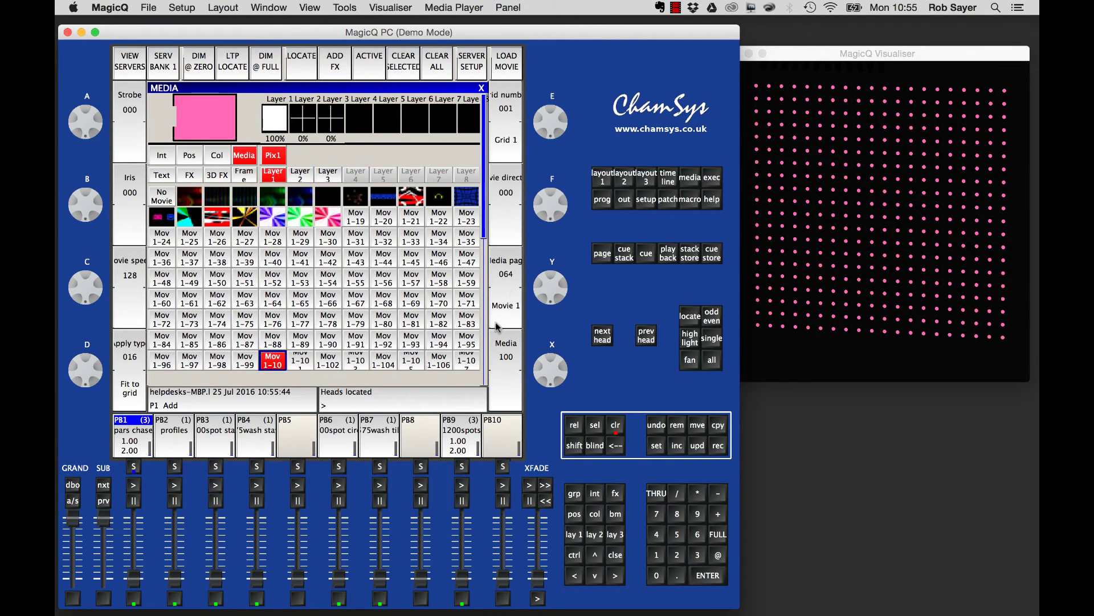
left_click(249, 217)
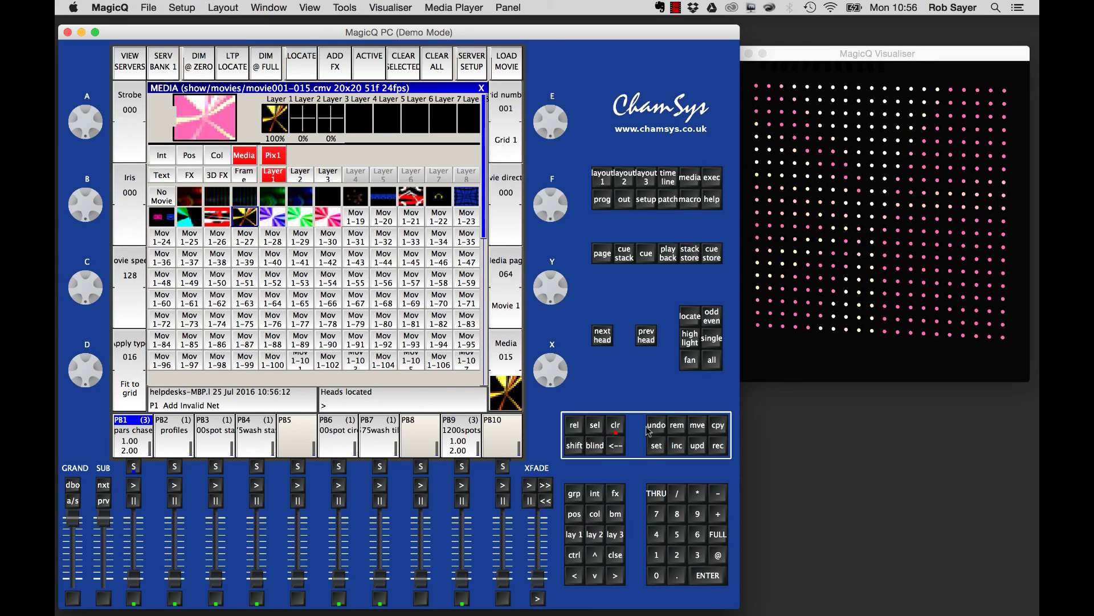
Clear the programmer, re-enable Pix1 on Layer 1, pick movie 015, and locate the heads.
left_click(619, 428)
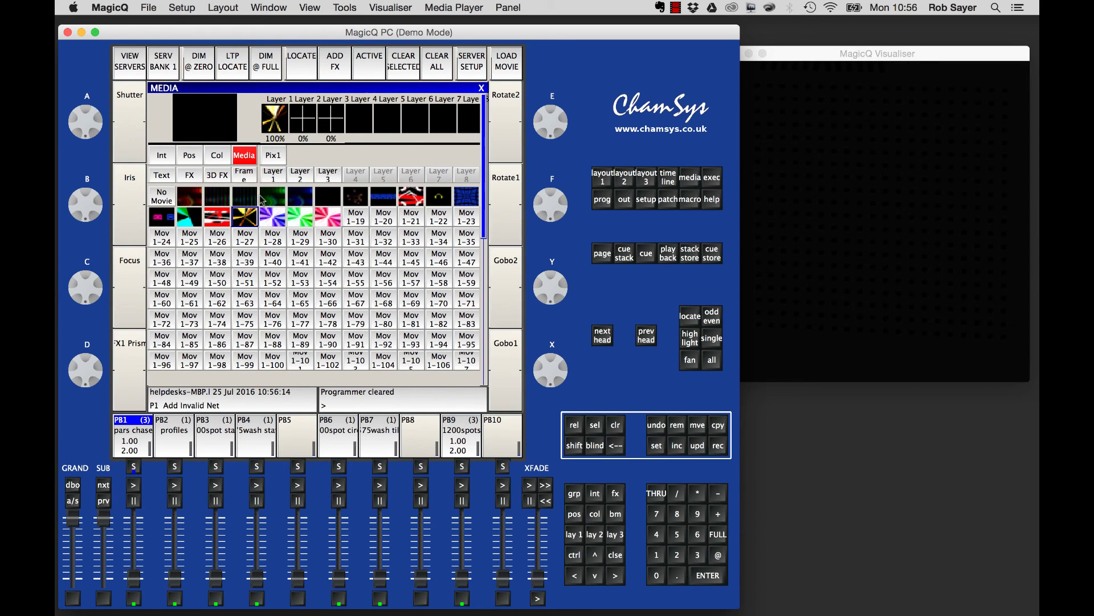
left_click(273, 158)
left_click(248, 220)
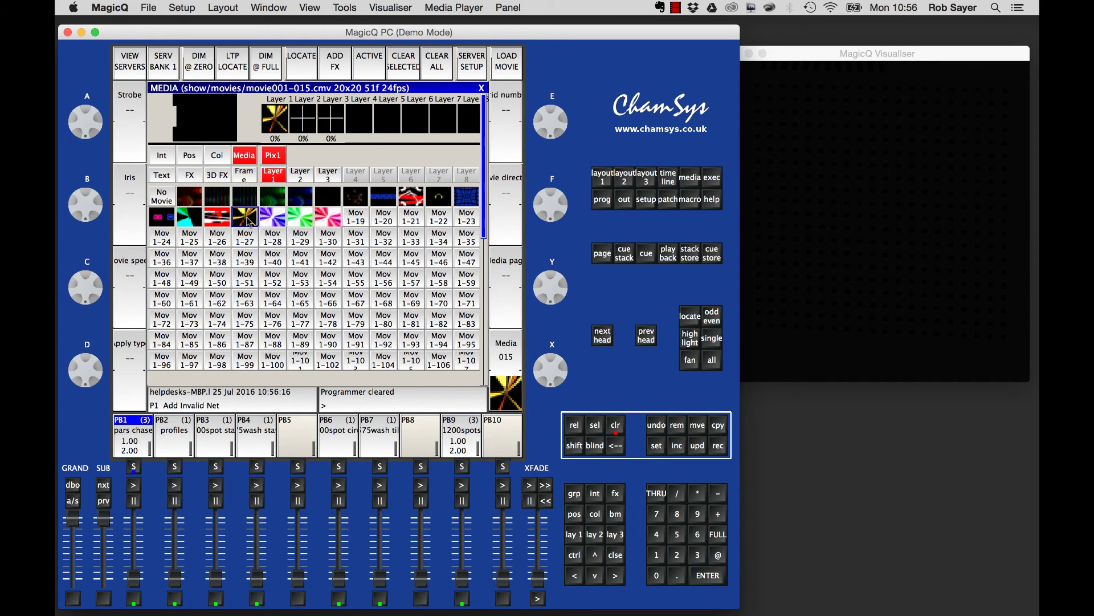
left_click(301, 70)
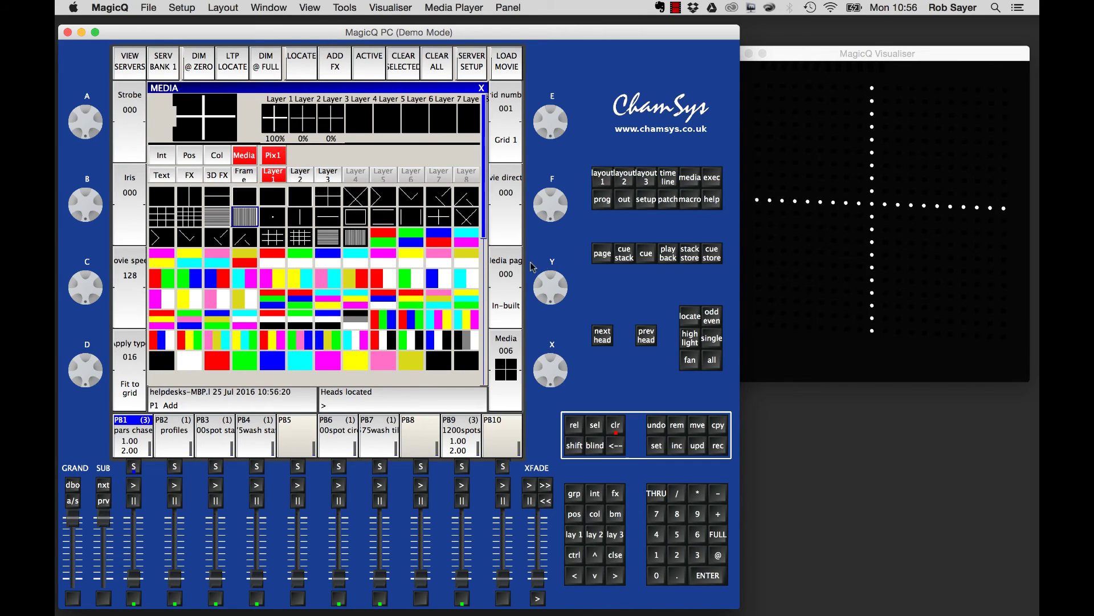
Set the Media page to 064, play movie 015, and enlarge the Visualiser window.
scroll(511, 298, "up", 4)
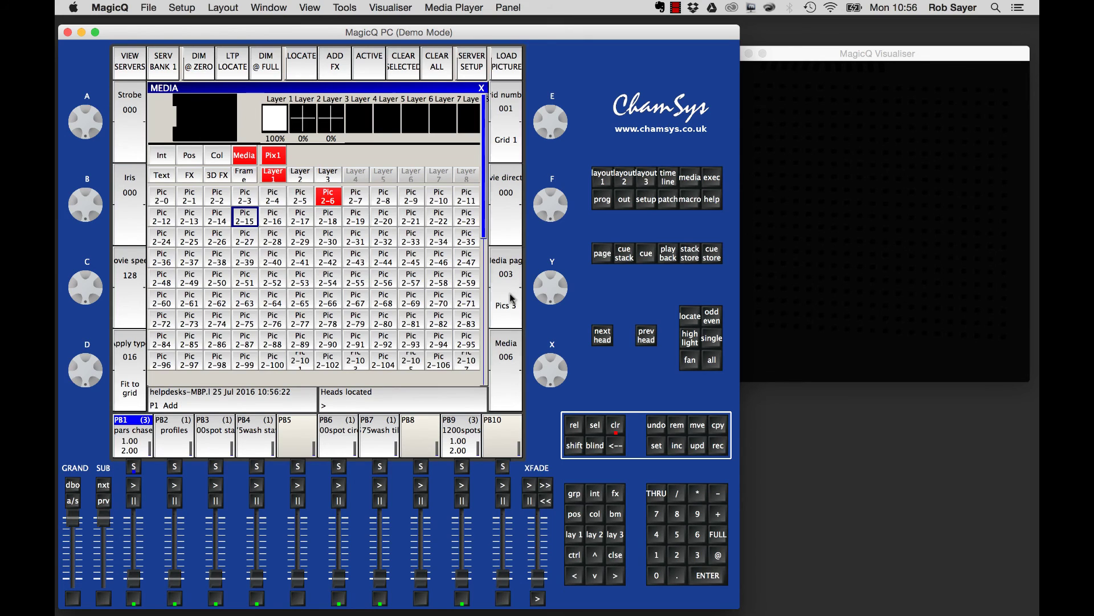
scroll(512, 298, "up", 5)
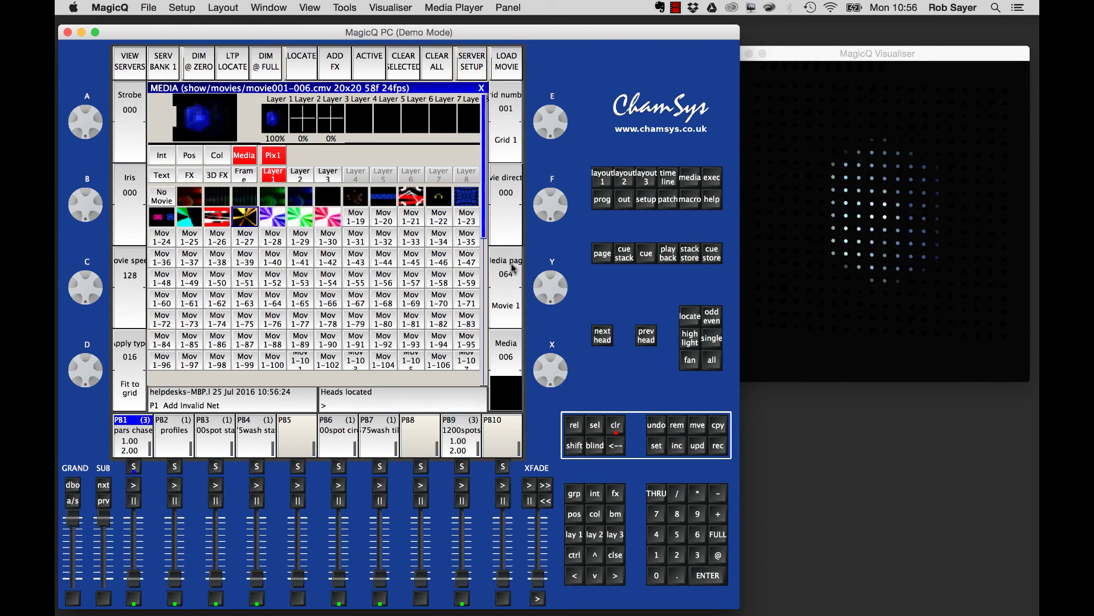
left_click(239, 220)
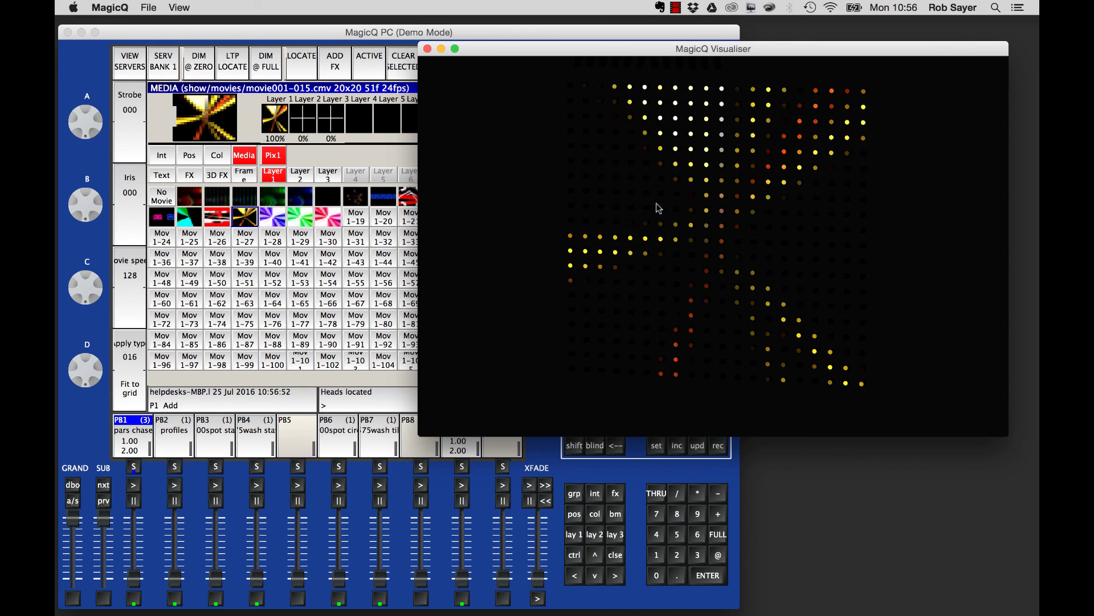
left_click(670, 214)
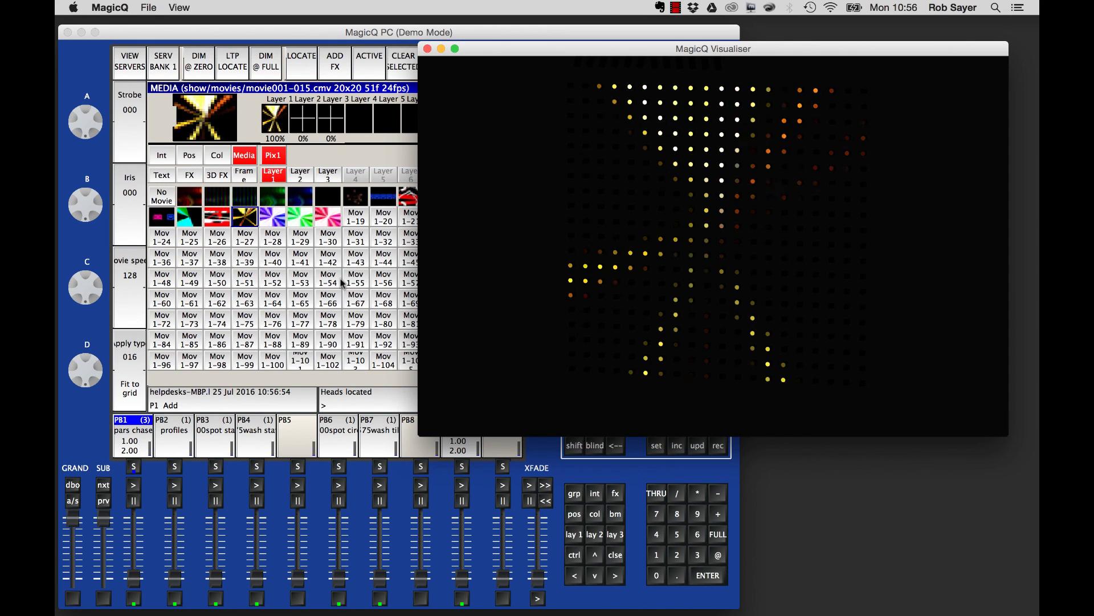